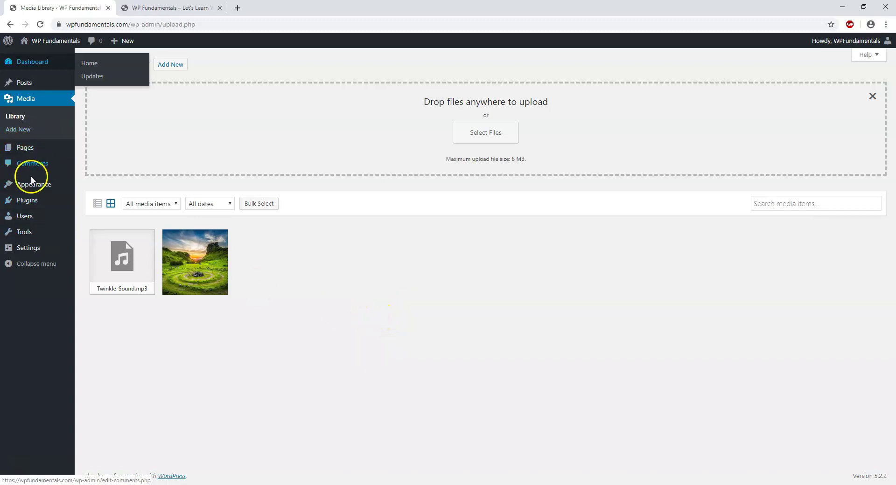
Go from Installed Plugins to Add New and reveal the Upload Plugin .zip form
{"action": "left_click", "coordinate": [35, 202]}
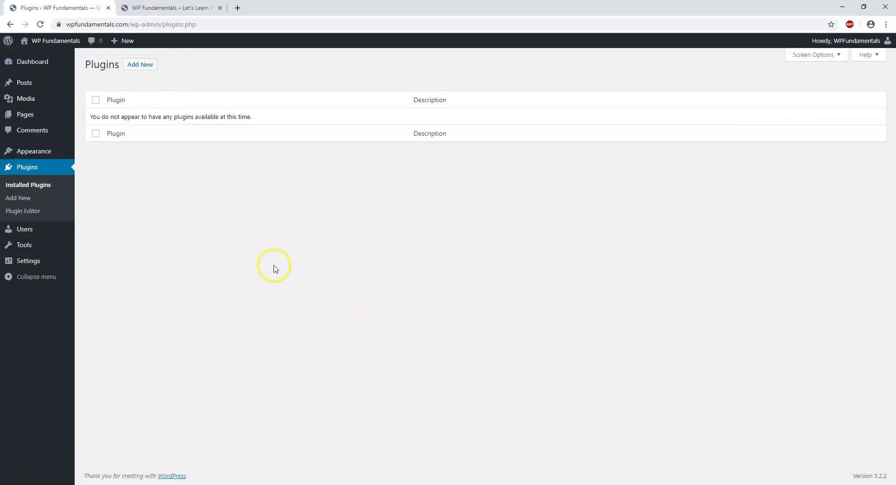
{"action": "left_click", "coordinate": [10, 201]}
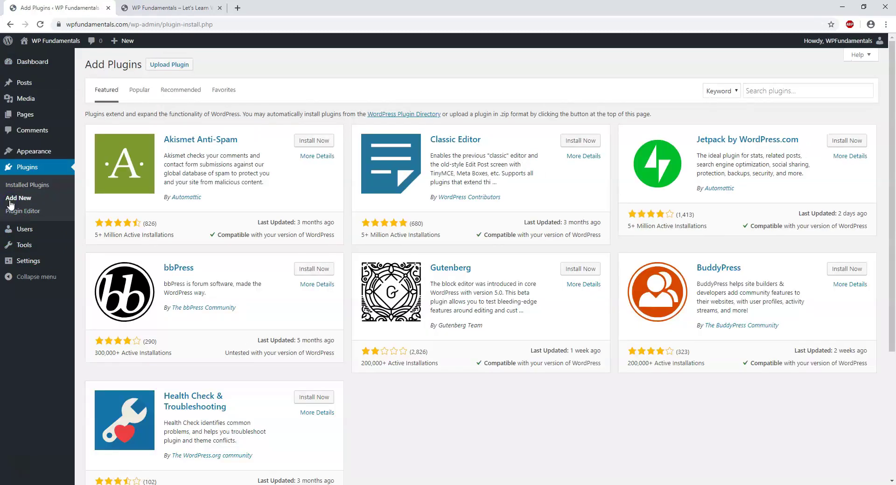
{"action": "left_click", "coordinate": [169, 66]}
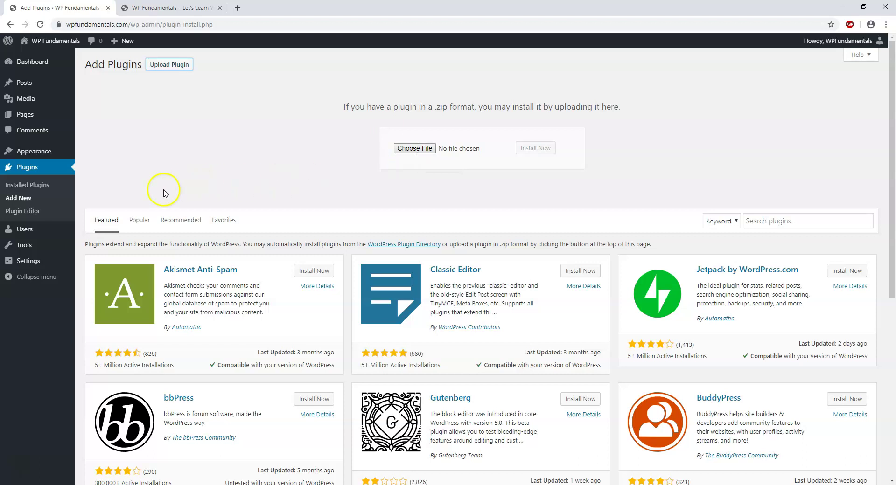
From the Popular plugins list, install Yoast SEO 11.8 and activate it
{"action": "left_click", "coordinate": [133, 223]}
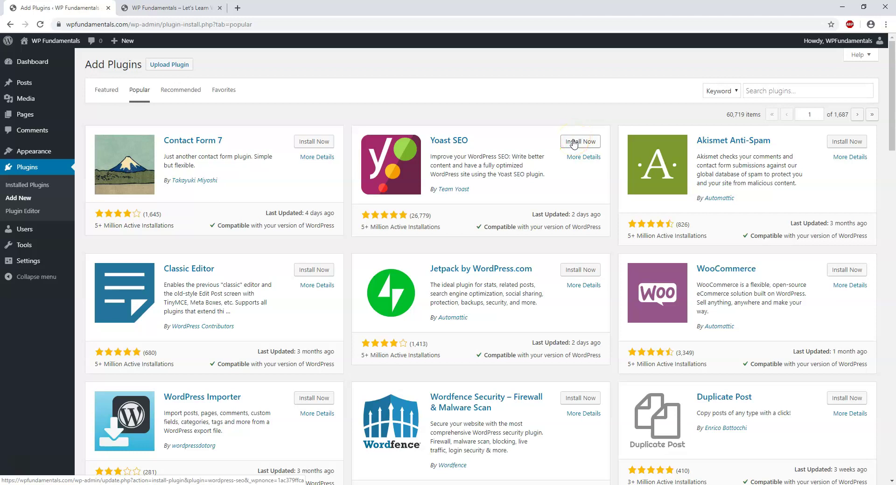
{"action": "left_click", "coordinate": [573, 143]}
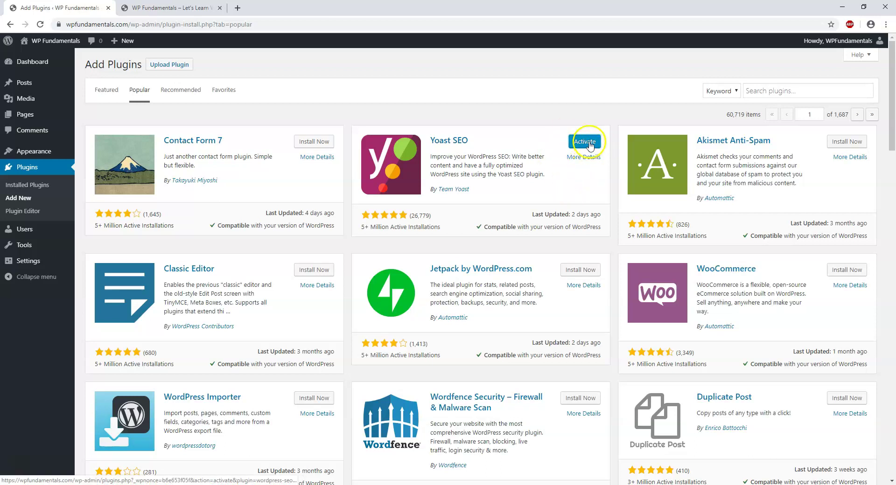
{"action": "left_click", "coordinate": [589, 143]}
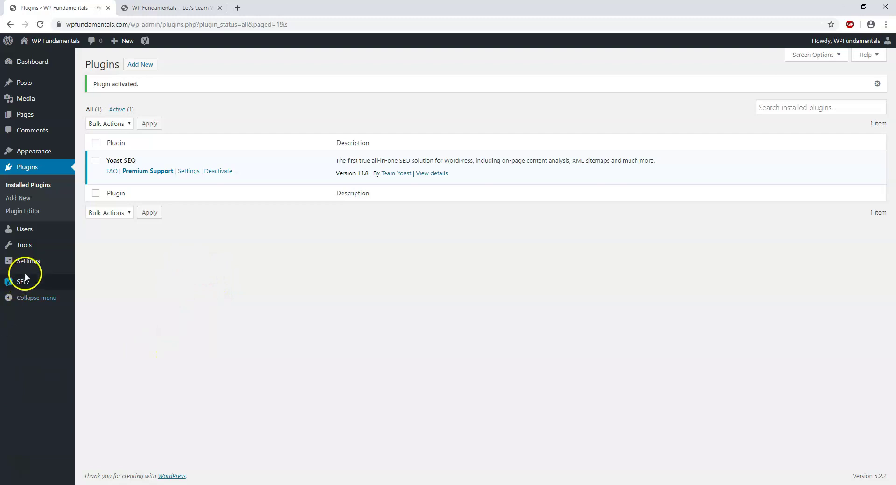
{"action": "mouse_move", "coordinate": [11, 284]}
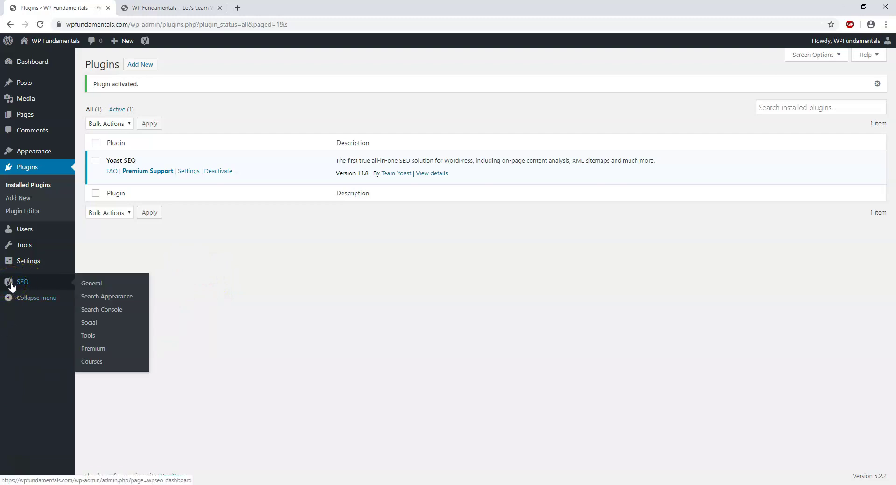
{"action": "left_click", "coordinate": [107, 285]}
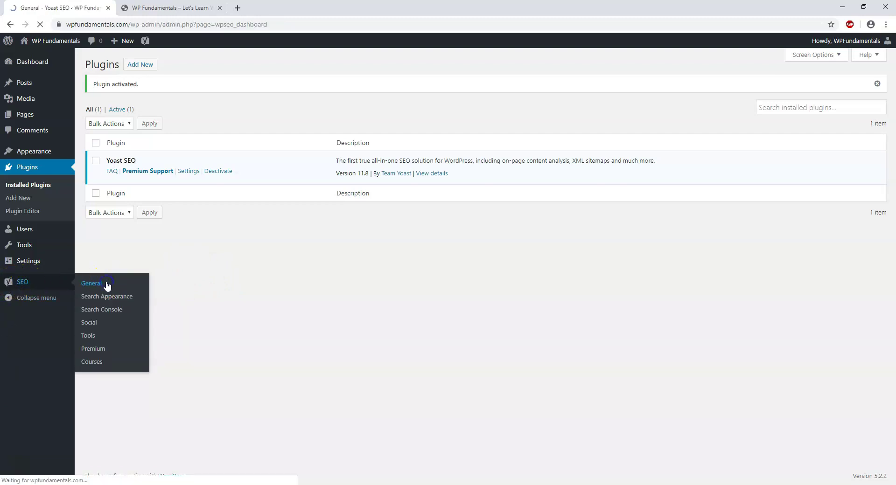
{"action": "left_click", "coordinate": [22, 268]}
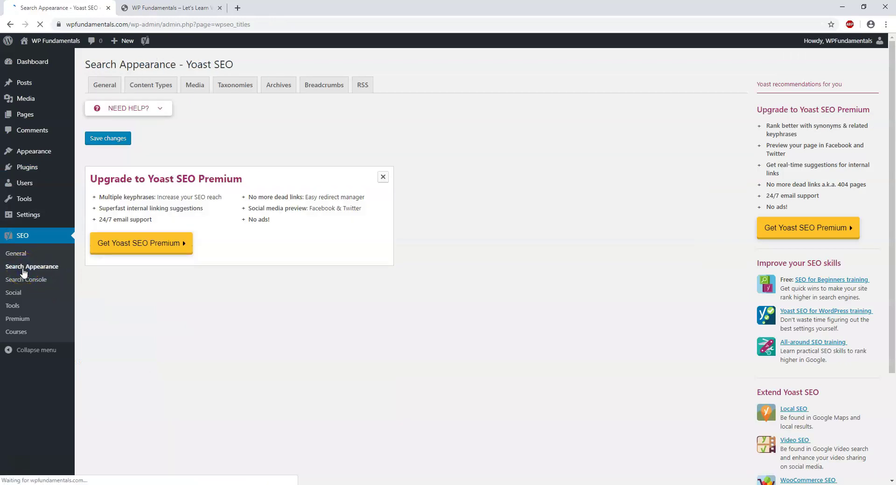
{"action": "left_click", "coordinate": [39, 317]}
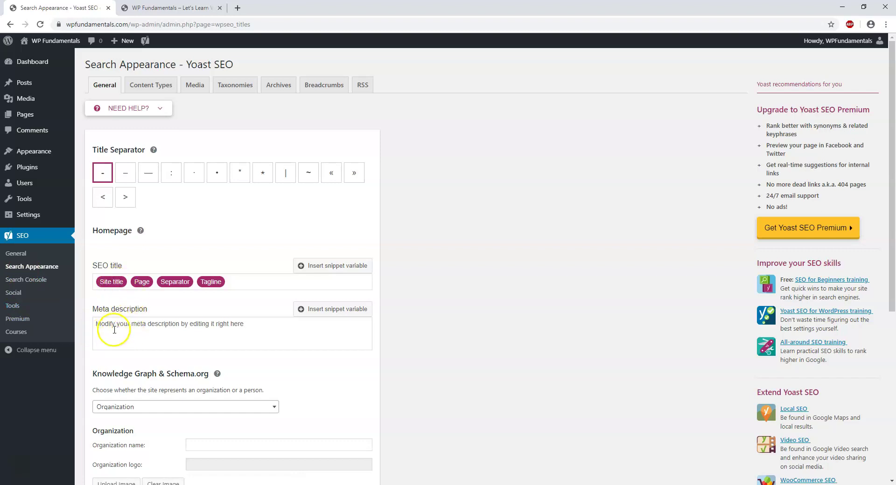
{"action": "scroll", "coordinate": [211, 430], "scroll_direction": "down", "scroll_amount": 1}
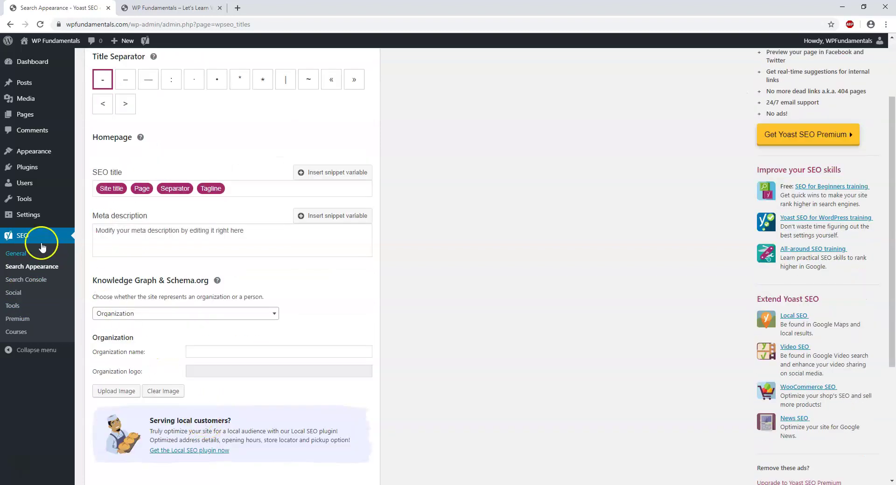
{"action": "left_click", "coordinate": [11, 280]}
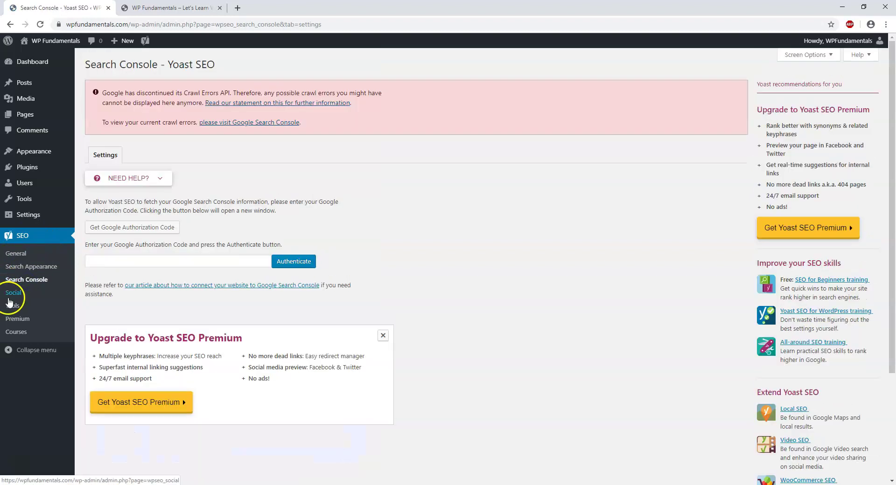
{"action": "left_click", "coordinate": [21, 292]}
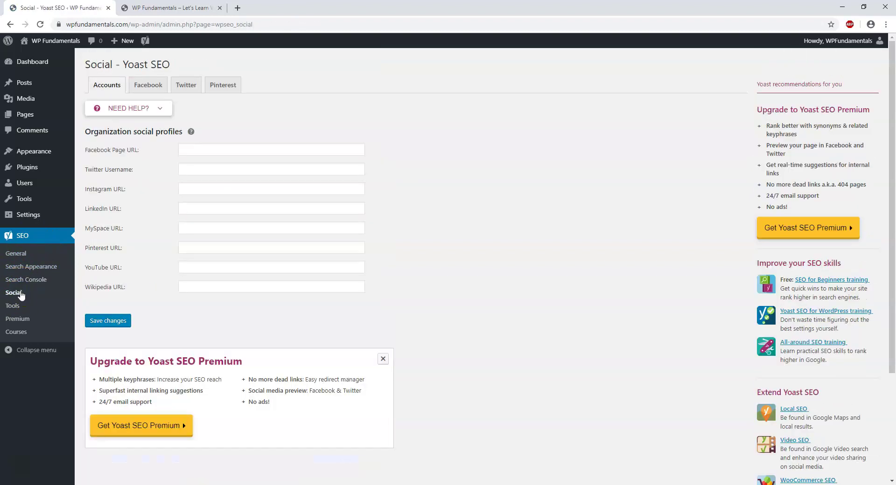
{"action": "left_click", "coordinate": [18, 319]}
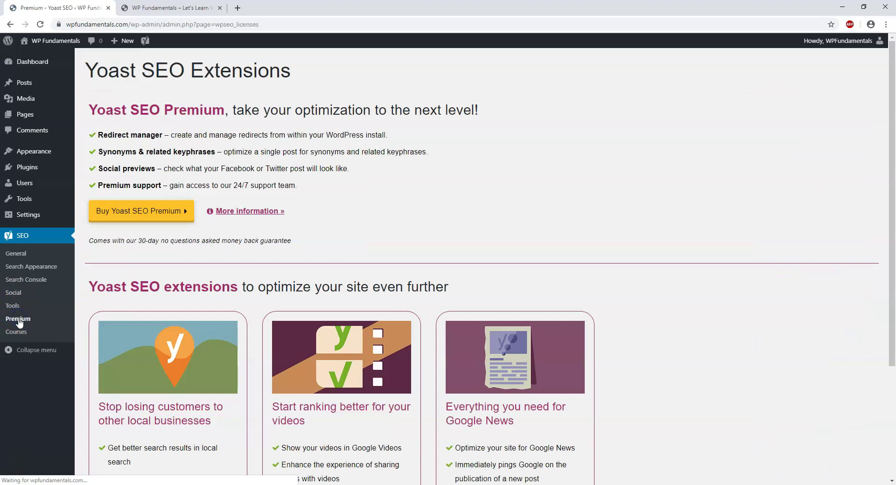
{"action": "scroll", "coordinate": [550, 309], "scroll_direction": "down", "scroll_amount": 2}
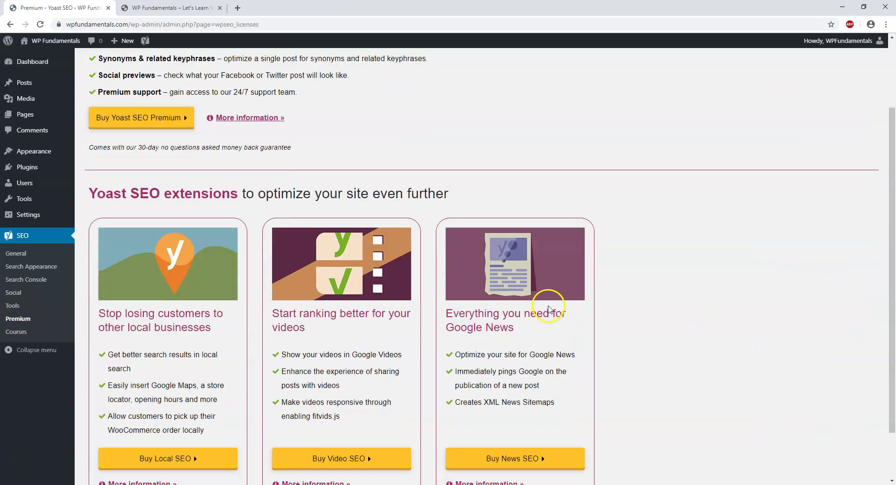
{"action": "scroll", "coordinate": [714, 303], "scroll_direction": "down", "scroll_amount": 1}
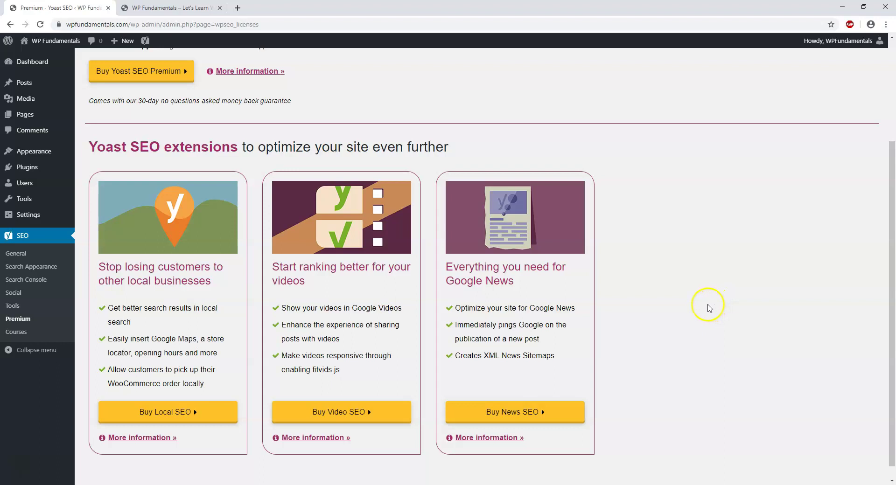
{"action": "scroll", "coordinate": [700, 305], "scroll_direction": "up", "scroll_amount": 3}
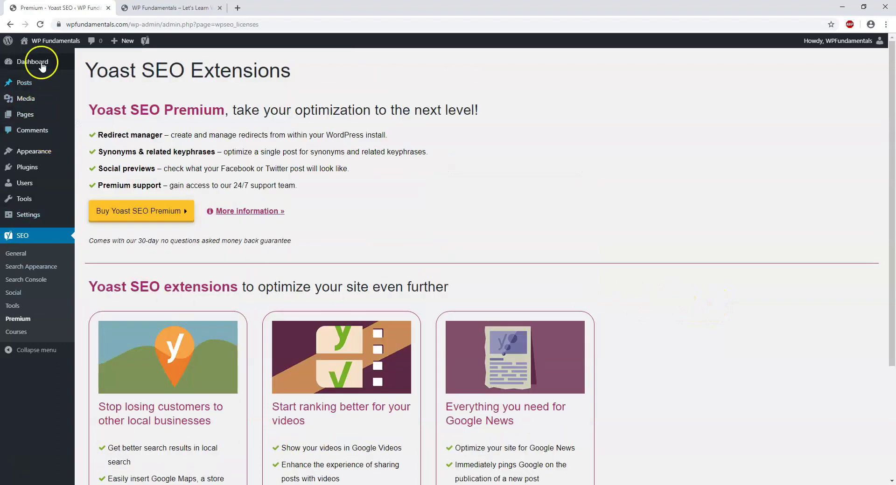
{"action": "mouse_move", "coordinate": [39, 65]}
{"action": "mouse_move", "coordinate": [26, 80]}
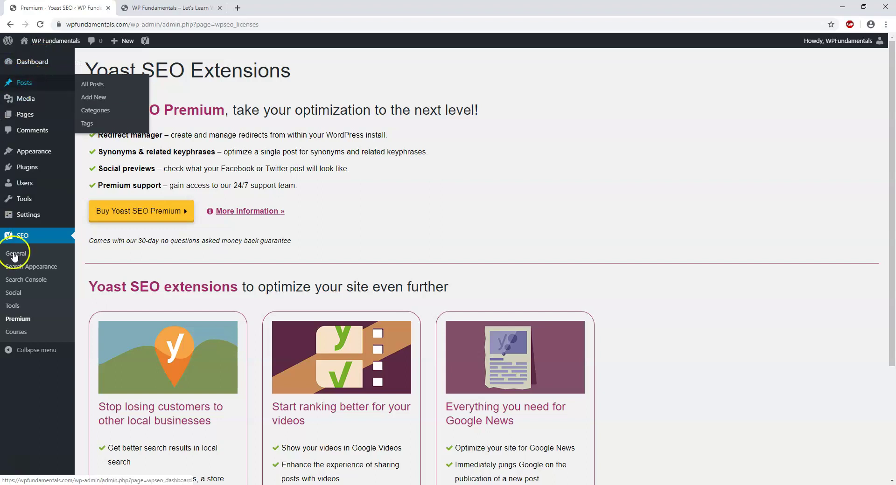
{"action": "left_click", "coordinate": [30, 170]}
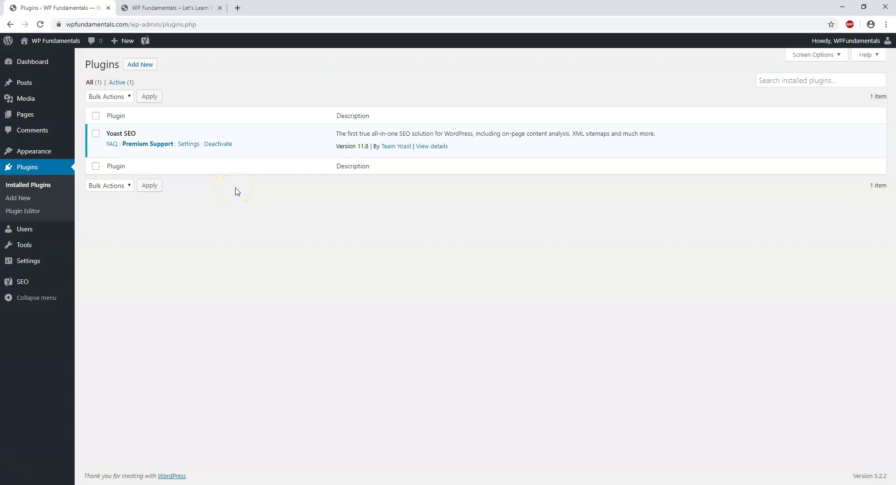
{"action": "left_click", "coordinate": [372, 332]}
Return to Add New and browse the Popular plugins list
{"action": "left_click", "coordinate": [152, 65]}
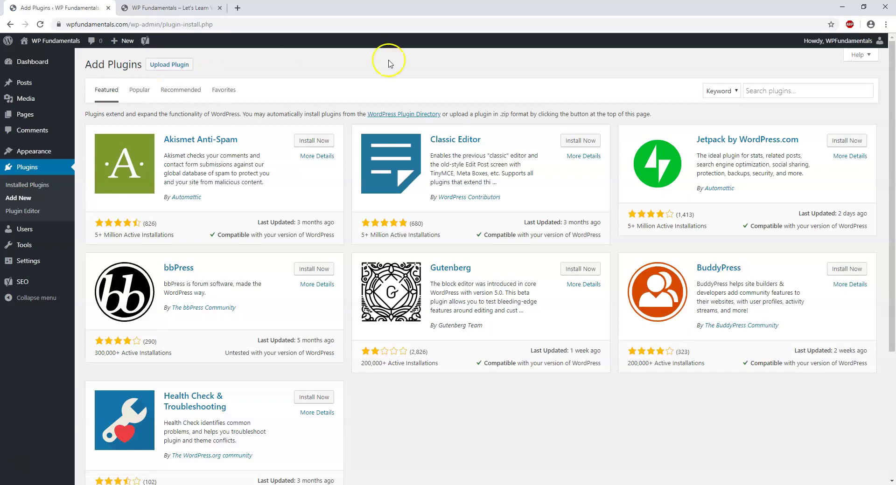
{"action": "left_click", "coordinate": [140, 91]}
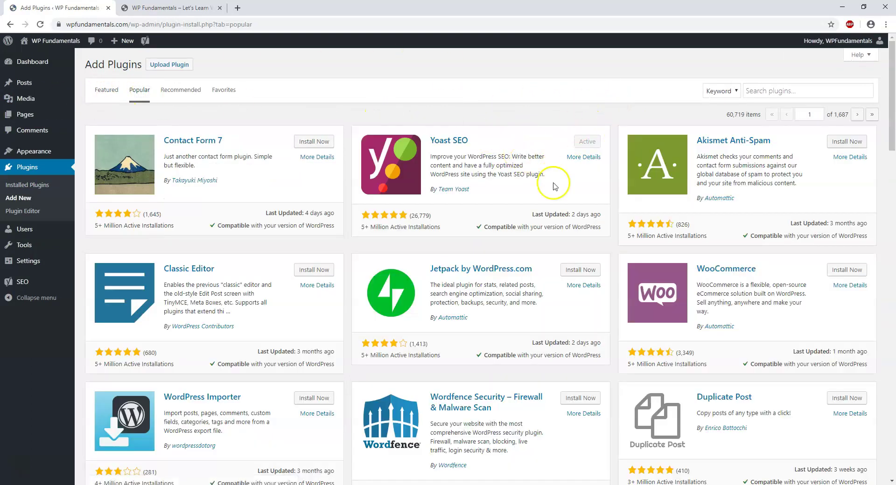
{"action": "scroll", "coordinate": [472, 223], "scroll_direction": "down", "scroll_amount": 14}
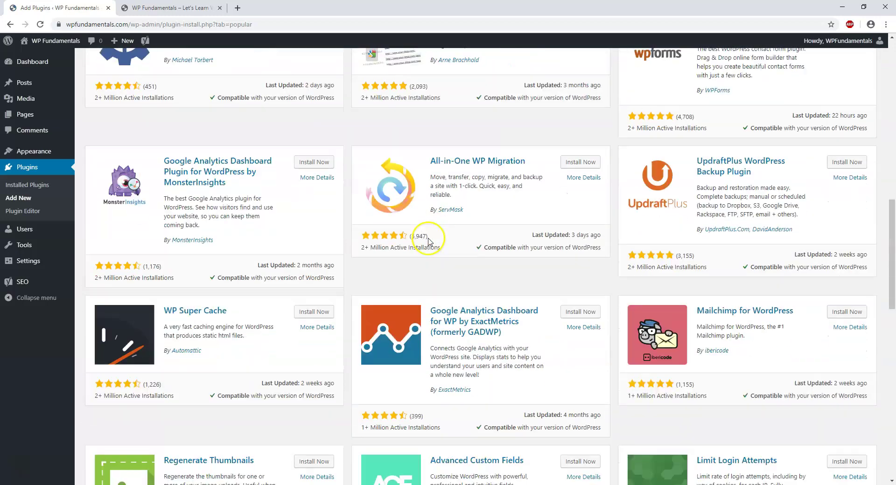
{"action": "scroll", "coordinate": [428, 241], "scroll_direction": "down", "scroll_amount": 8}
{"action": "scroll", "coordinate": [415, 252], "scroll_direction": "up", "scroll_amount": 9}
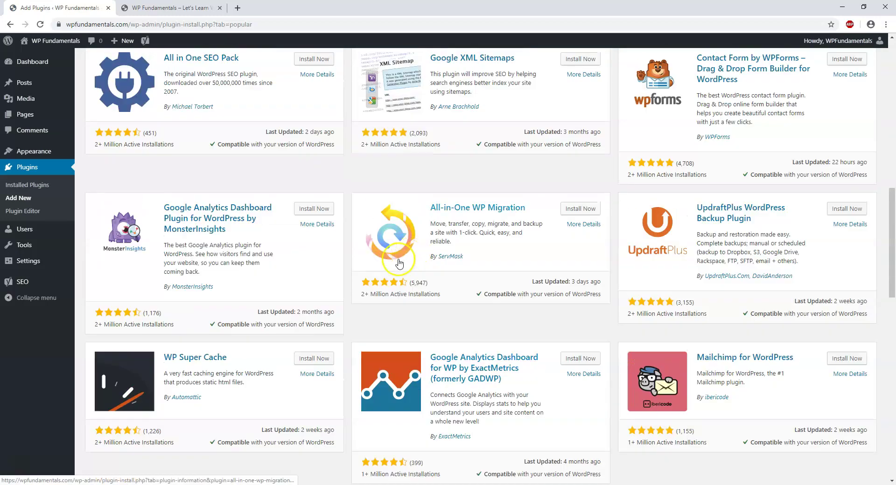
{"action": "scroll", "coordinate": [398, 264], "scroll_direction": "up", "scroll_amount": 4}
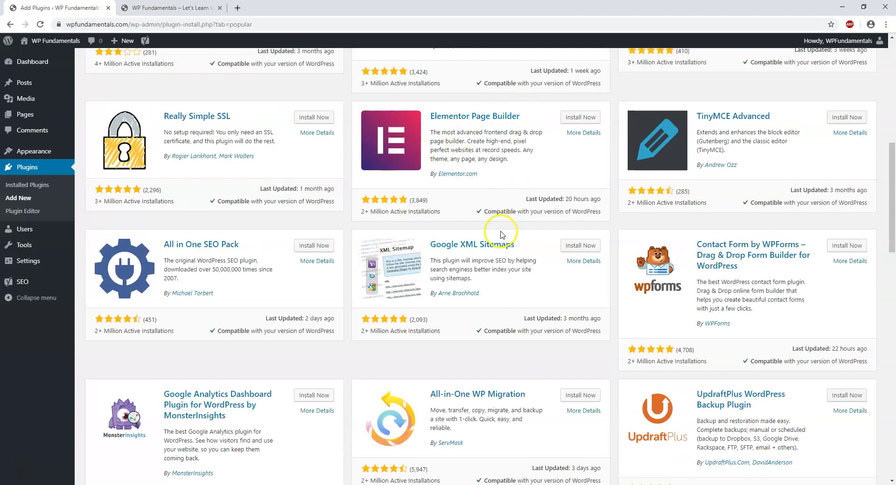
{"action": "scroll", "coordinate": [502, 235], "scroll_direction": "up", "scroll_amount": 9}
Search the plugin directory for 'ele' and install Elementor Page Builder
{"action": "left_click", "coordinate": [796, 90]}
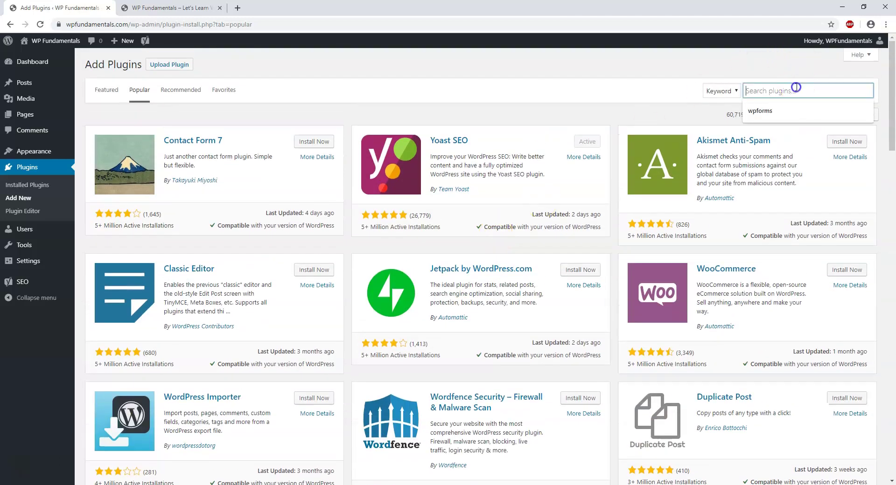
{"action": "type", "text": "elementor"}
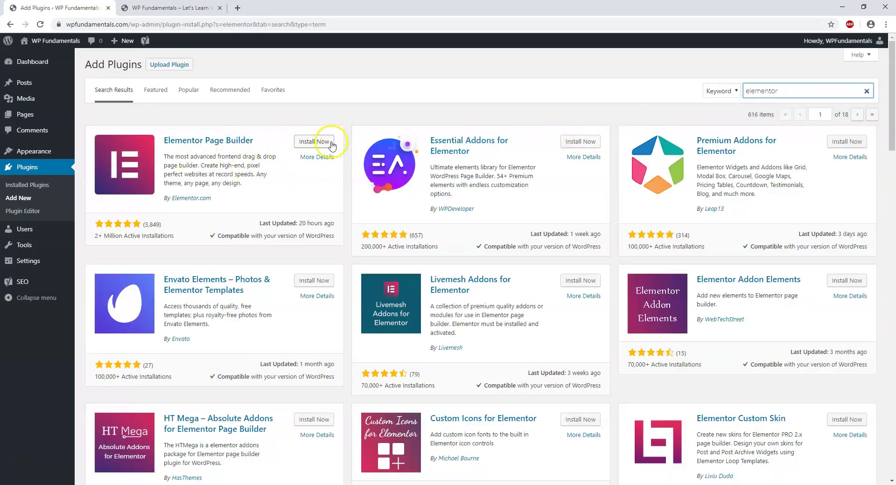
{"action": "left_click", "coordinate": [323, 142]}
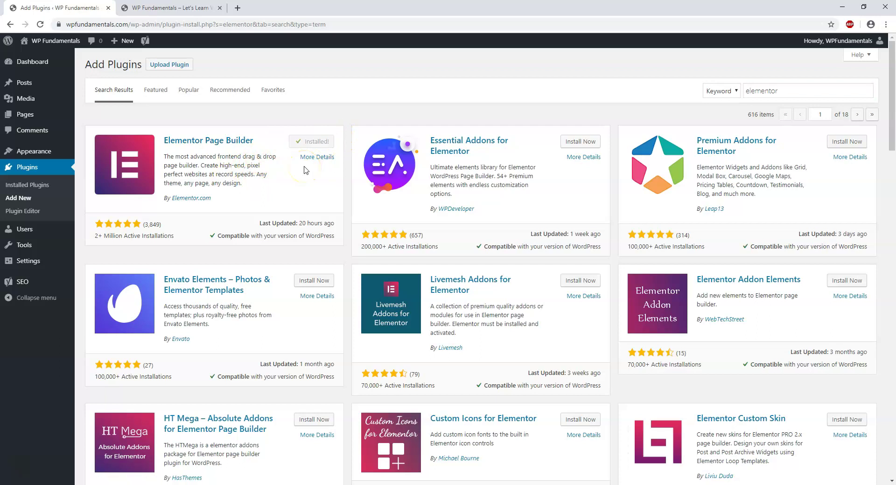
Activate Elementor Page Builder and continue to its Welcome to Elementor page
{"action": "left_click", "coordinate": [316, 144]}
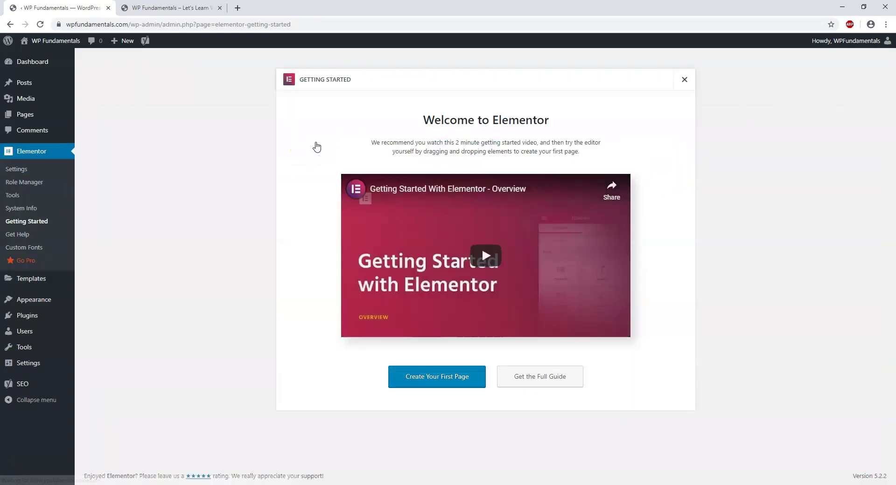
{"action": "left_click", "coordinate": [424, 184]}
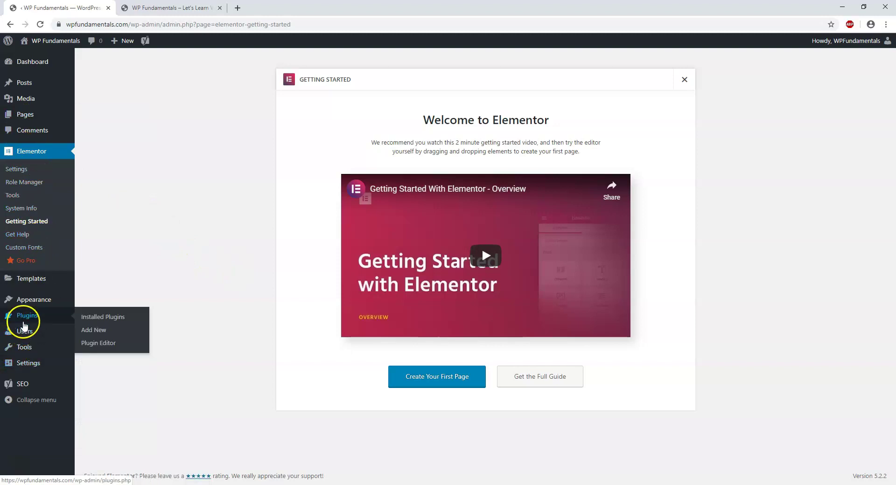
Back in Plugins, open Add New and search the directory for 'social pug'
{"action": "left_click", "coordinate": [27, 316]}
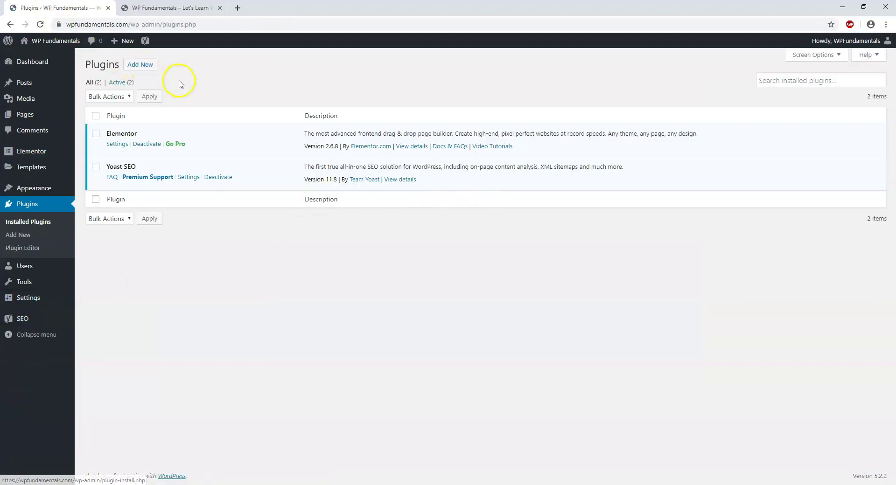
{"action": "left_click", "coordinate": [141, 66]}
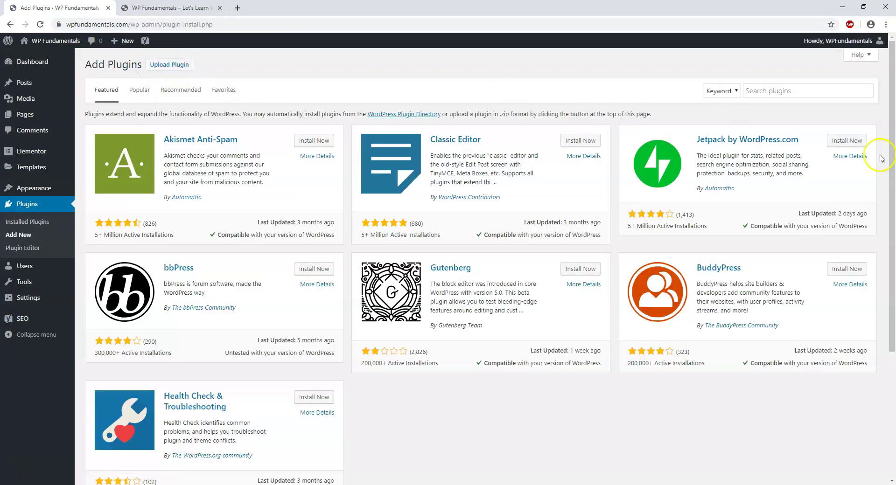
{"action": "left_click", "coordinate": [784, 92]}
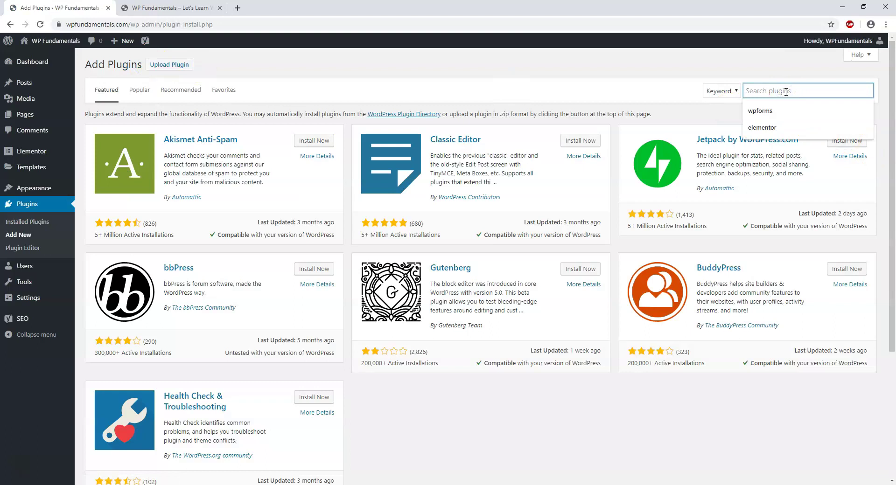
{"action": "type", "text": "s"}
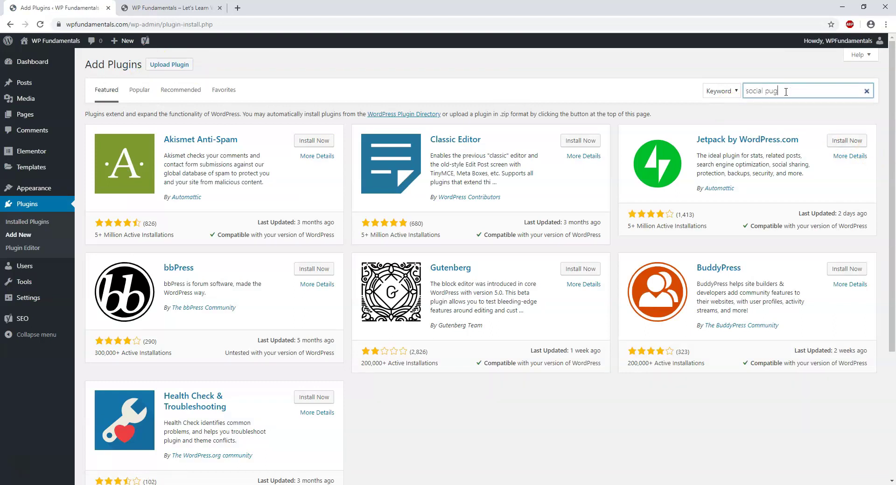
{"action": "type", "text": "ocial pug"}
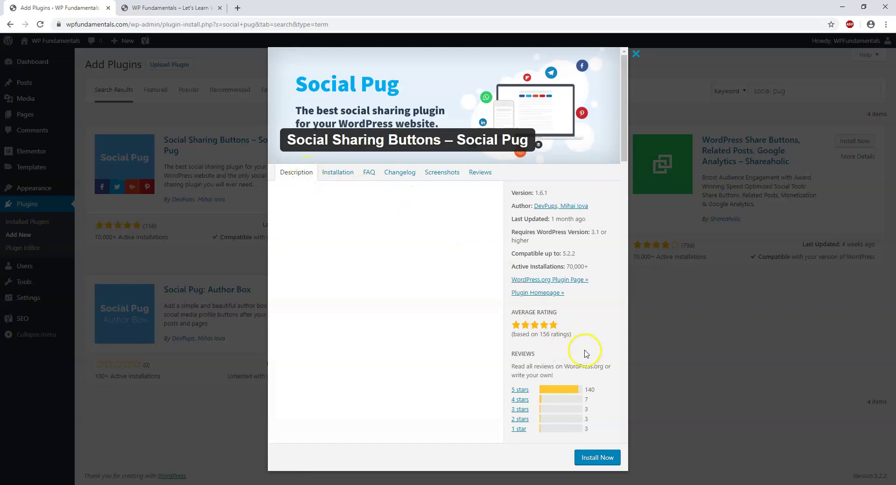
Scroll through the Social Pug 1.6.1 details, including its 156 ratings
{"action": "scroll", "coordinate": [578, 355], "scroll_direction": "down", "scroll_amount": 3}
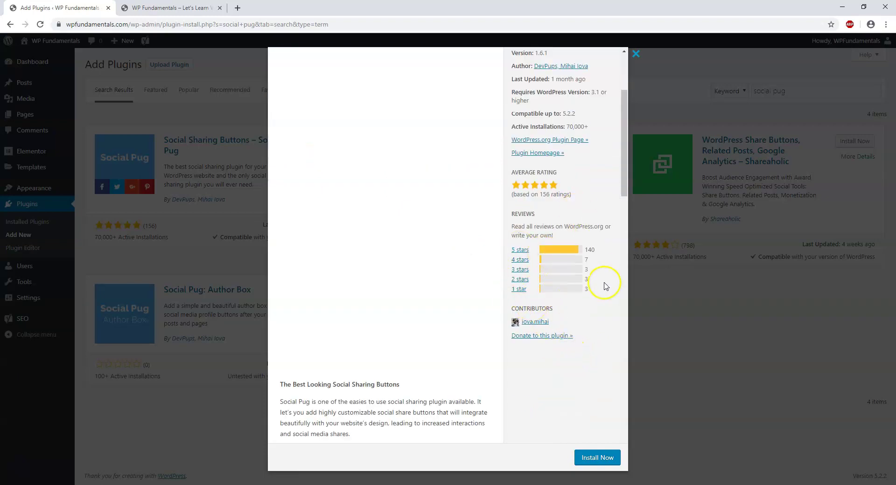
{"action": "scroll", "coordinate": [599, 278], "scroll_direction": "down", "scroll_amount": 3}
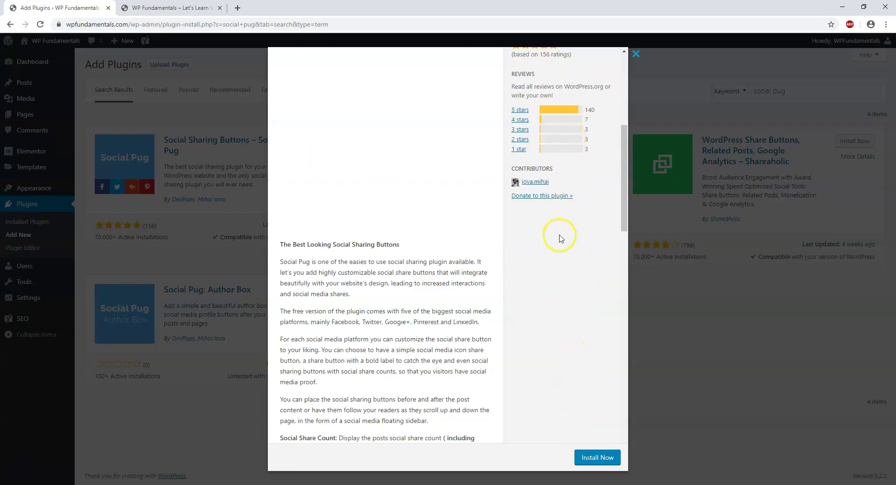
{"action": "scroll", "coordinate": [560, 236], "scroll_direction": "down", "scroll_amount": 7}
{"action": "scroll", "coordinate": [544, 254], "scroll_direction": "up", "scroll_amount": 10}
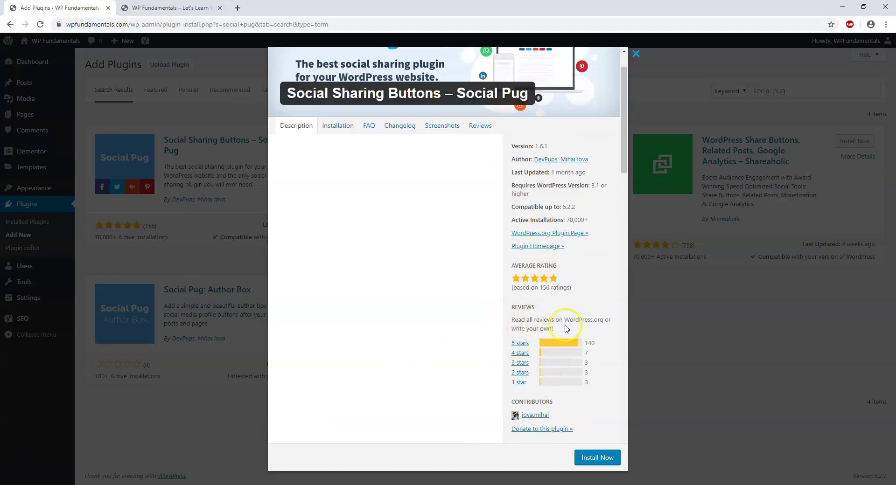
{"action": "scroll", "coordinate": [534, 332], "scroll_direction": "down", "scroll_amount": 8}
{"action": "scroll", "coordinate": [535, 332], "scroll_direction": "down", "scroll_amount": 5}
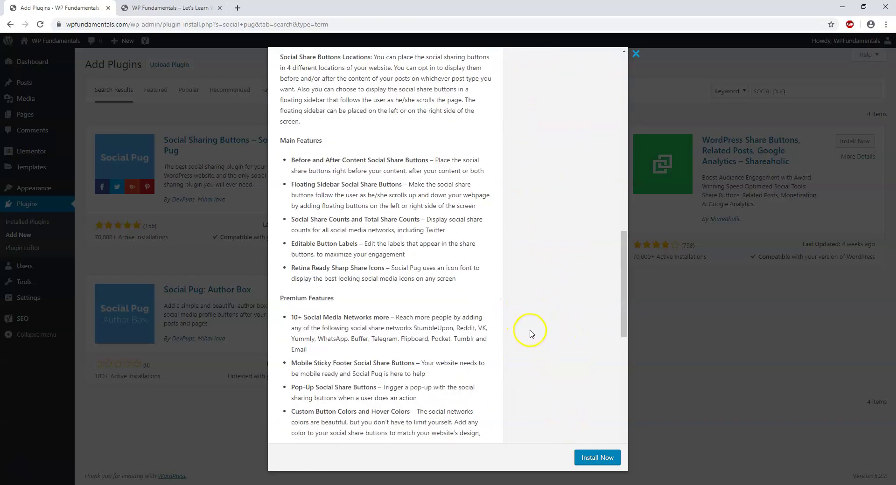
{"action": "scroll", "coordinate": [344, 156], "scroll_direction": "down", "scroll_amount": 12}
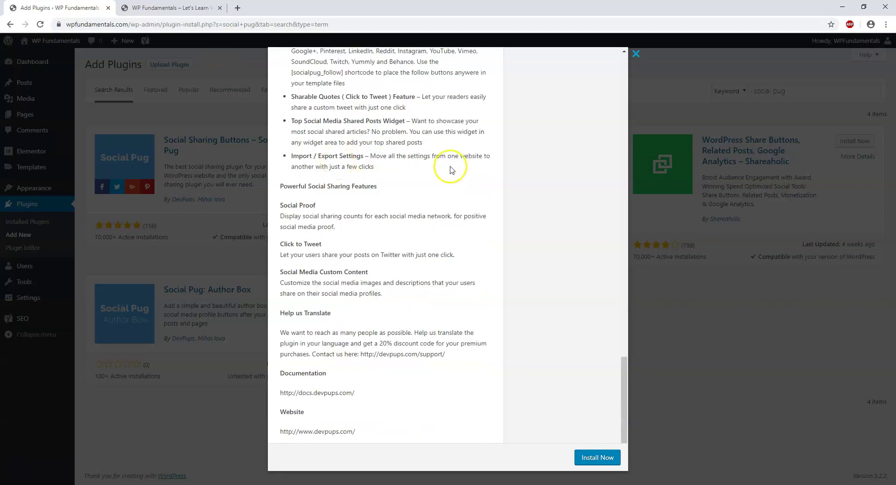
{"action": "scroll", "coordinate": [448, 269], "scroll_direction": "up", "scroll_amount": 8}
{"action": "scroll", "coordinate": [447, 269], "scroll_direction": "up", "scroll_amount": 15}
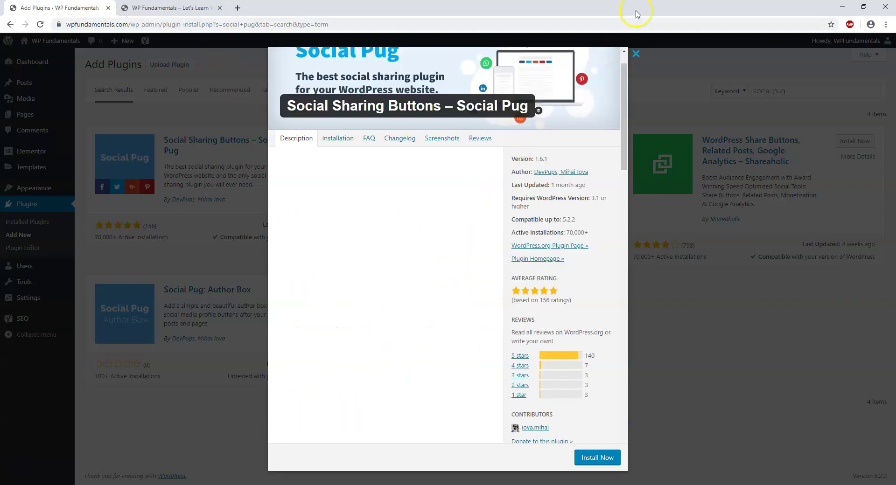
Close the details, install and activate Social Pug, then dismiss its Facebook and thank-you notices
{"action": "left_click", "coordinate": [634, 62]}
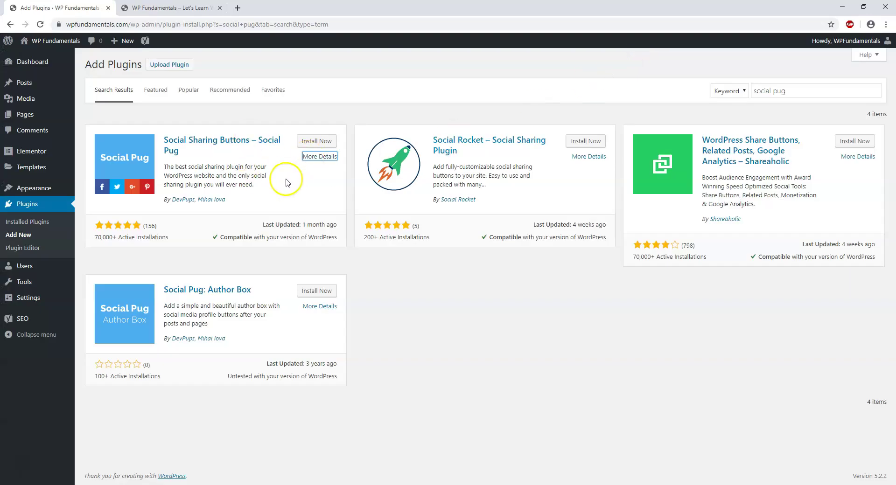
{"action": "left_click", "coordinate": [324, 142]}
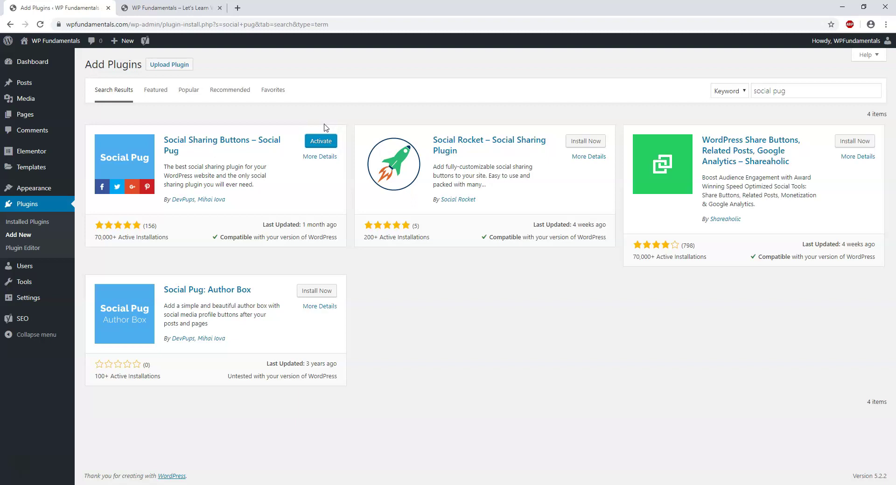
{"action": "left_click", "coordinate": [321, 141]}
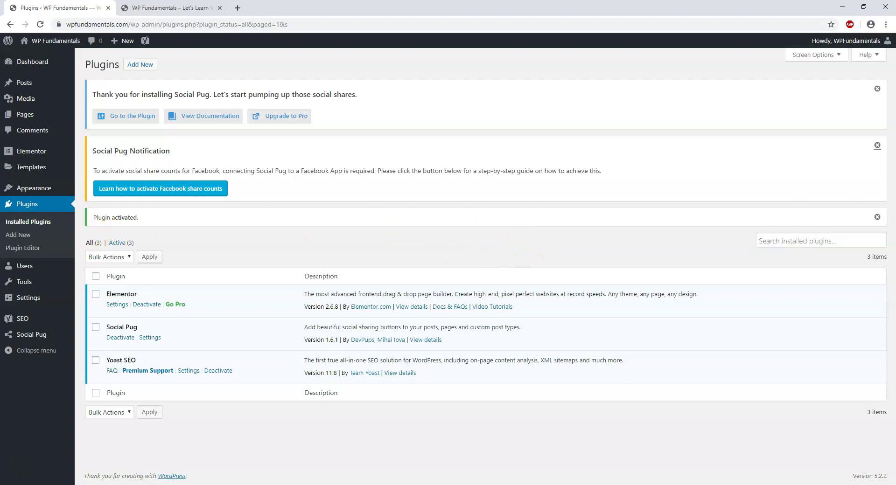
{"action": "left_click", "coordinate": [877, 145]}
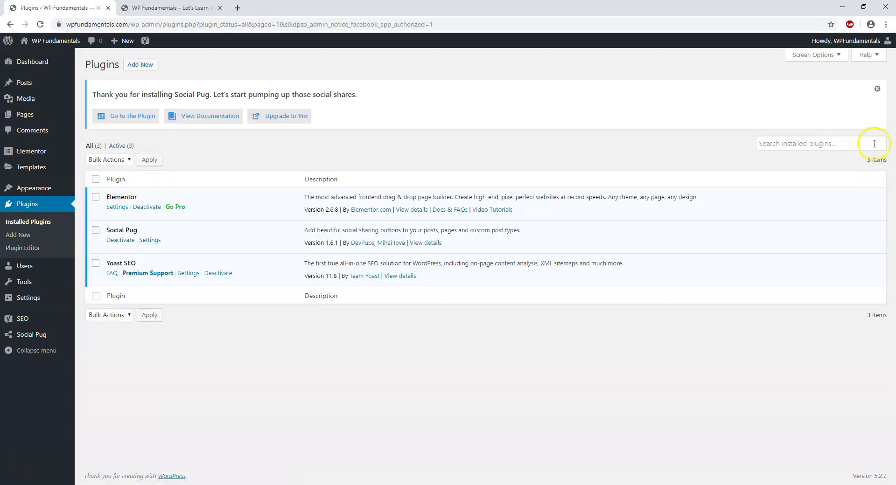
{"action": "left_click", "coordinate": [877, 89]}
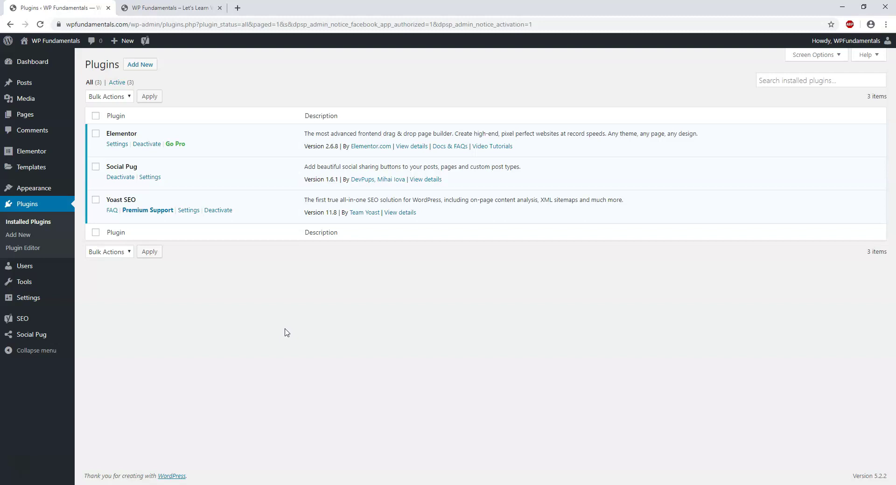
Search Add New for 'cache', then install and activate WP Fastest Cache 0.8.9.6
{"action": "left_click", "coordinate": [140, 64]}
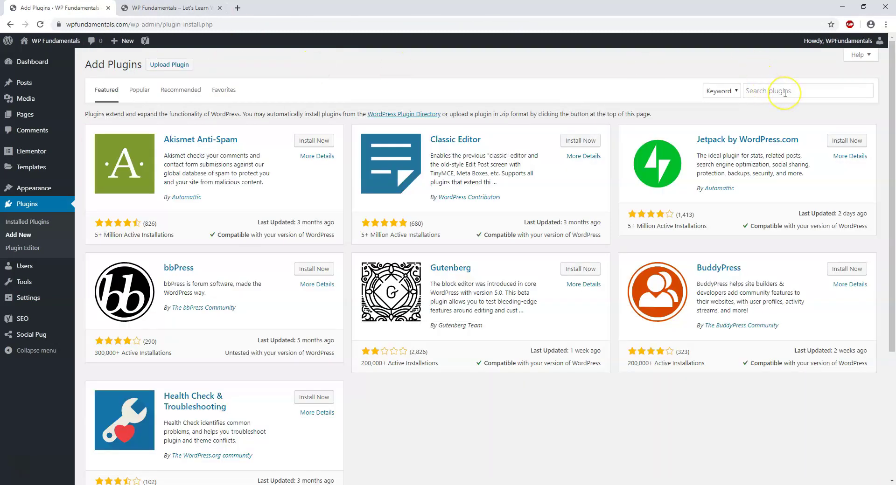
{"action": "left_click", "coordinate": [768, 95]}
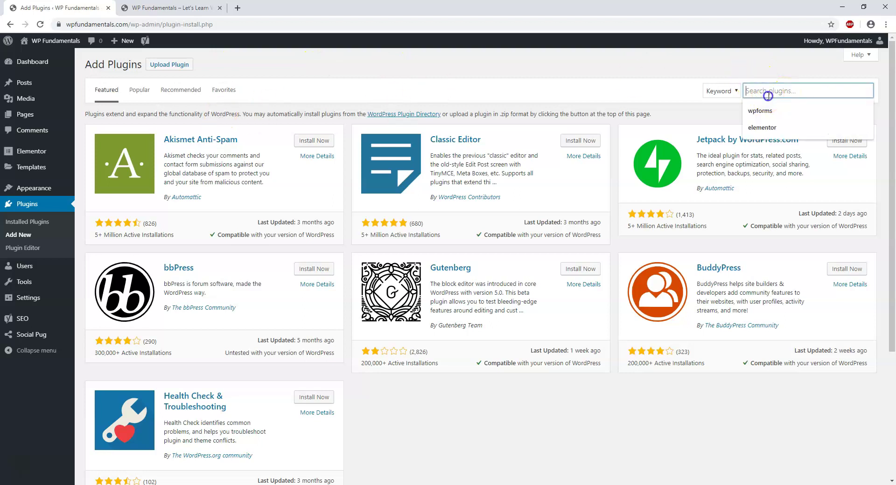
{"action": "type", "text": "cache"}
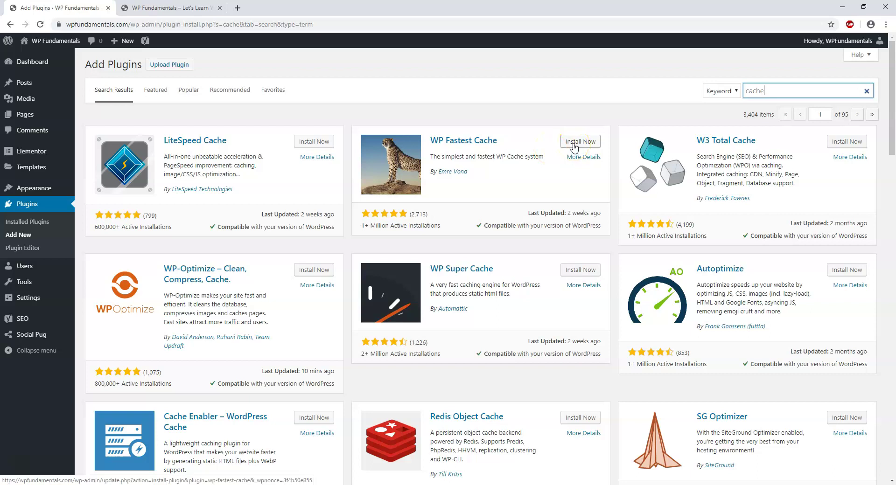
{"action": "left_click", "coordinate": [574, 142]}
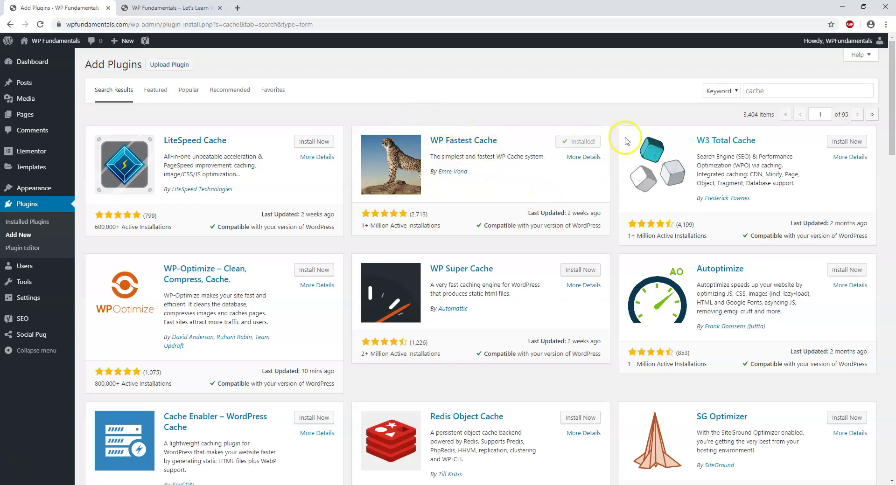
{"action": "left_click", "coordinate": [587, 144]}
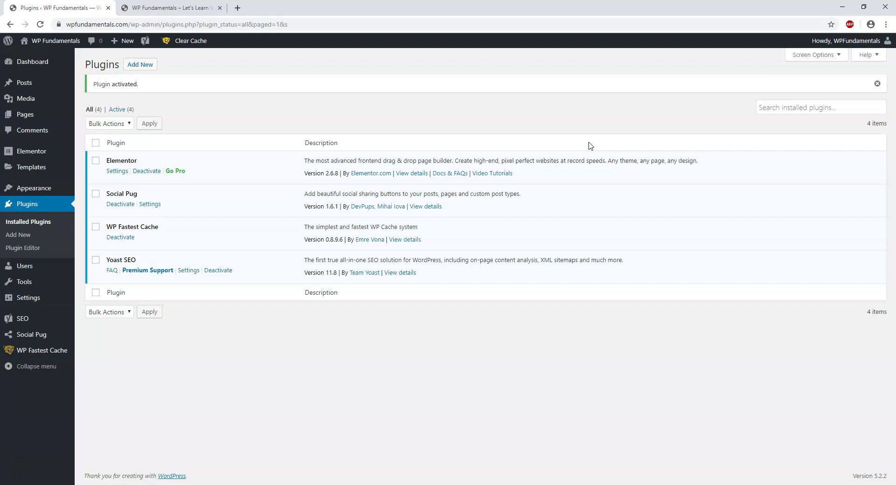
{"action": "left_click", "coordinate": [582, 145]}
Open Add New and close the search suggestions, leaving the Featured plugin directory shown
{"action": "left_click", "coordinate": [139, 65]}
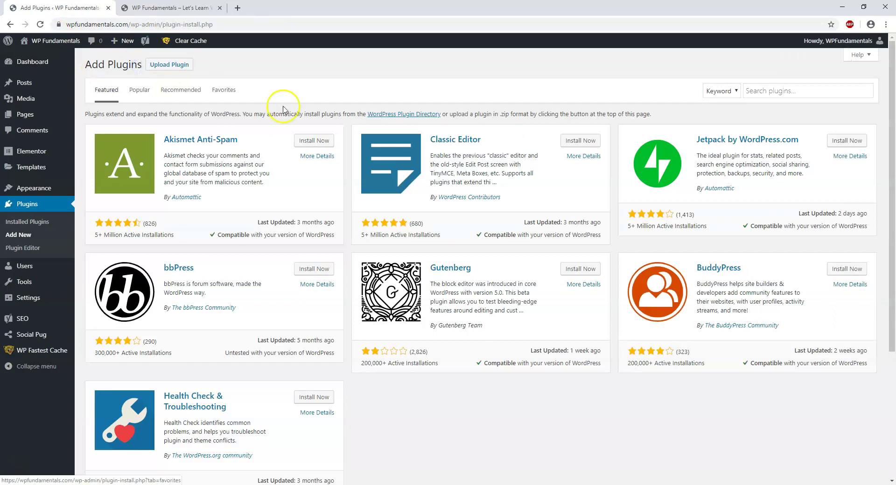
{"action": "left_click", "coordinate": [790, 92]}
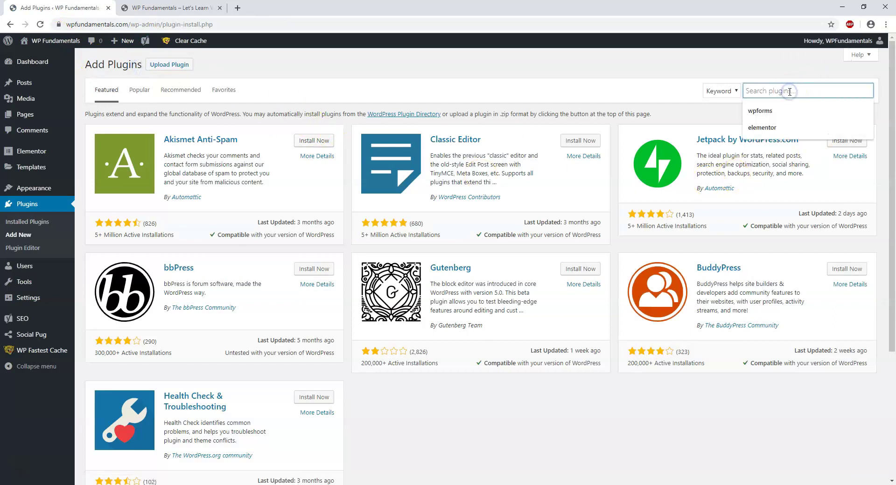
{"action": "left_click", "coordinate": [645, 99]}
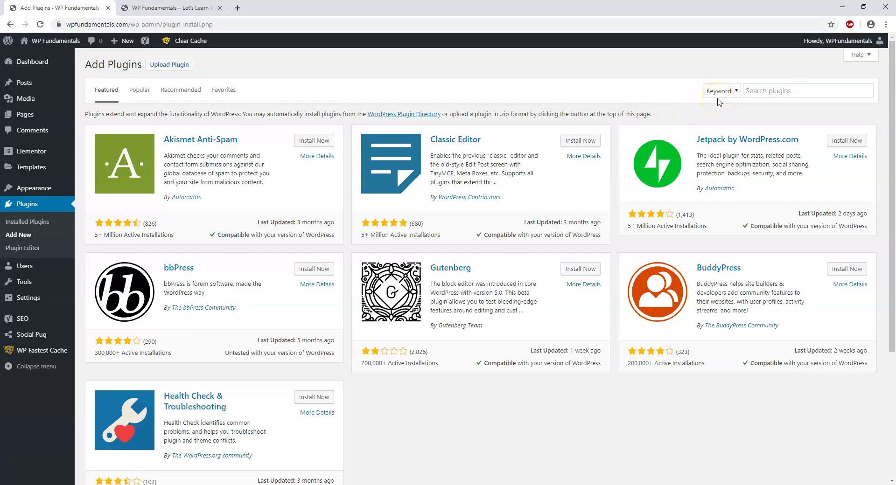